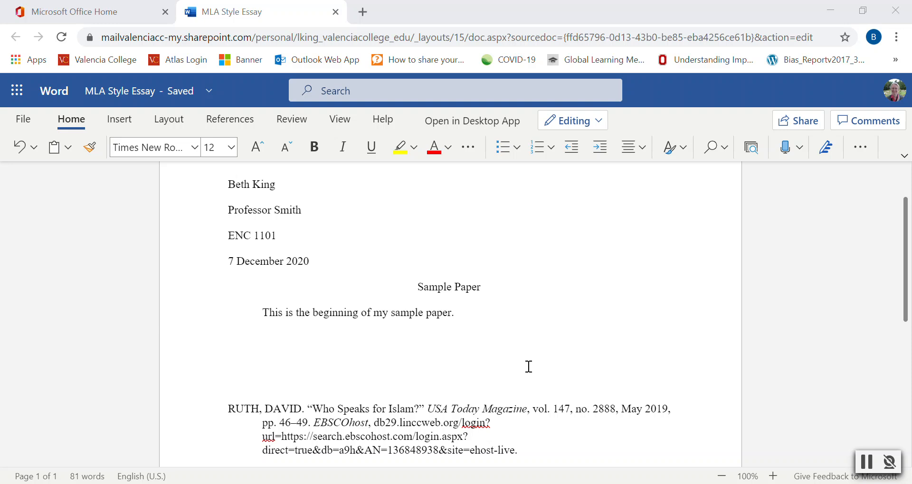
# Insert a page break just before the first citation entry
pyautogui.click(229, 411)
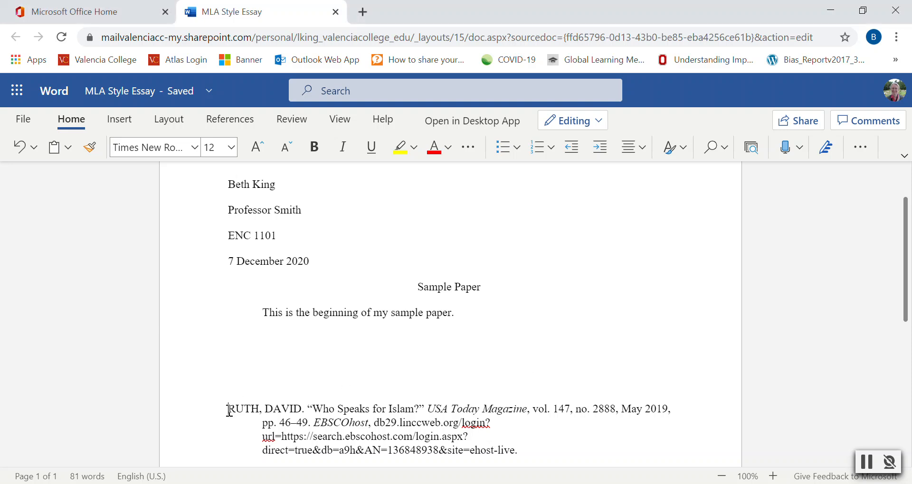
pyautogui.click(125, 124)
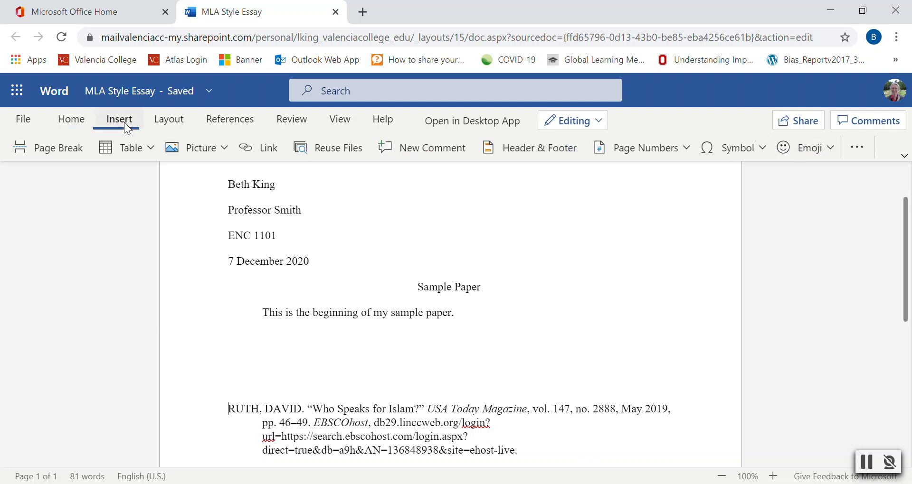
pyautogui.click(62, 146)
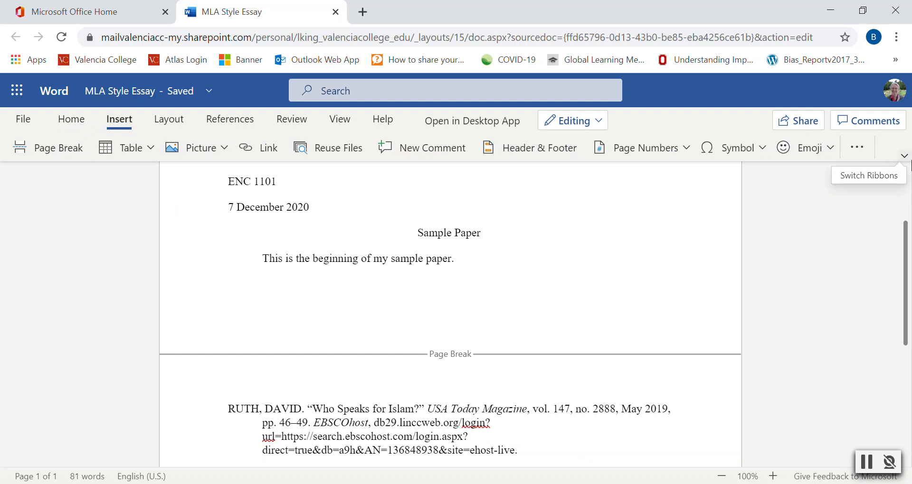
# Add a Works Cited heading above the citations and center it
pyautogui.write('Works Cited')
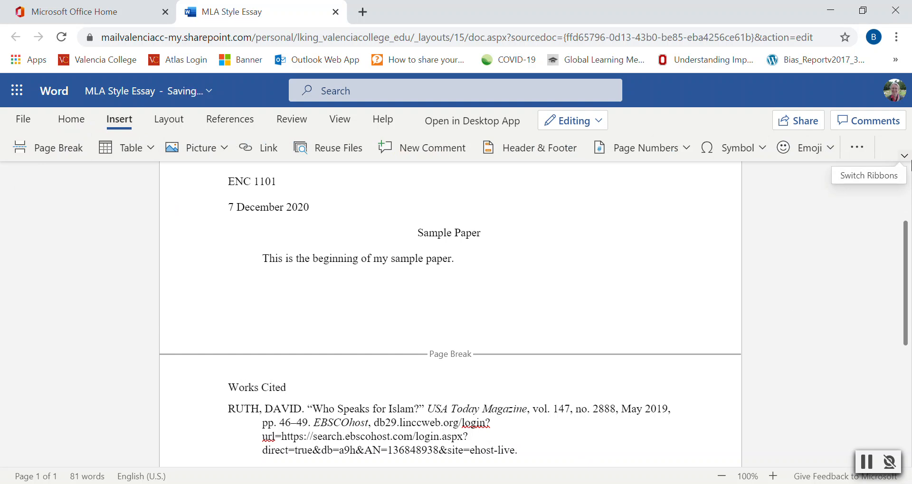
pyautogui.moveTo(301, 385); pyautogui.dragTo(225, 388)
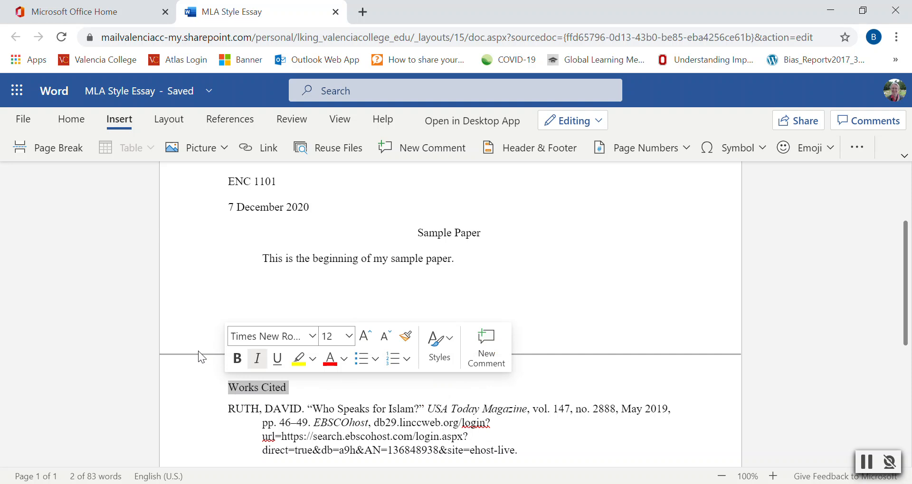
pyautogui.click(77, 120)
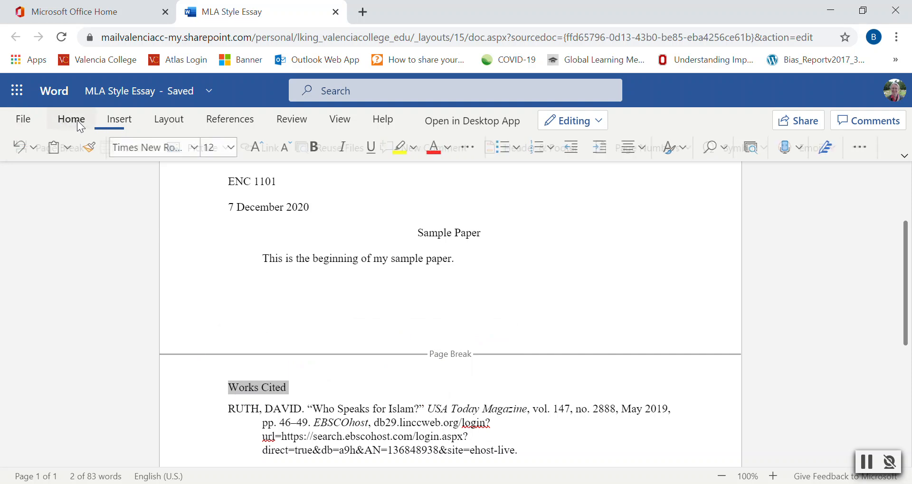
pyautogui.click(644, 151)
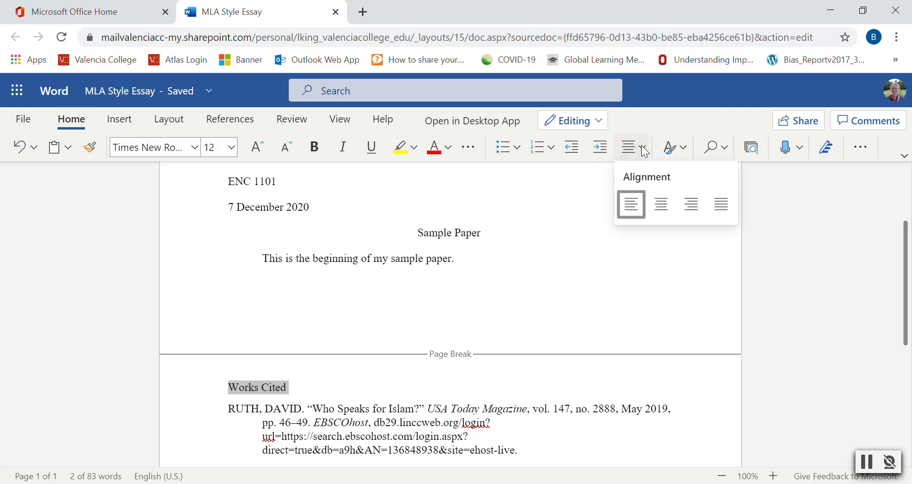
pyautogui.click(657, 208)
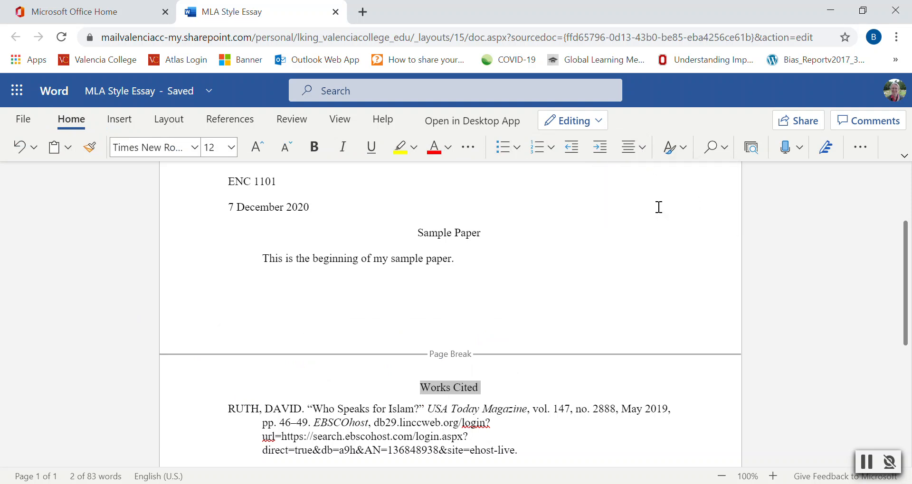
pyautogui.click(509, 387)
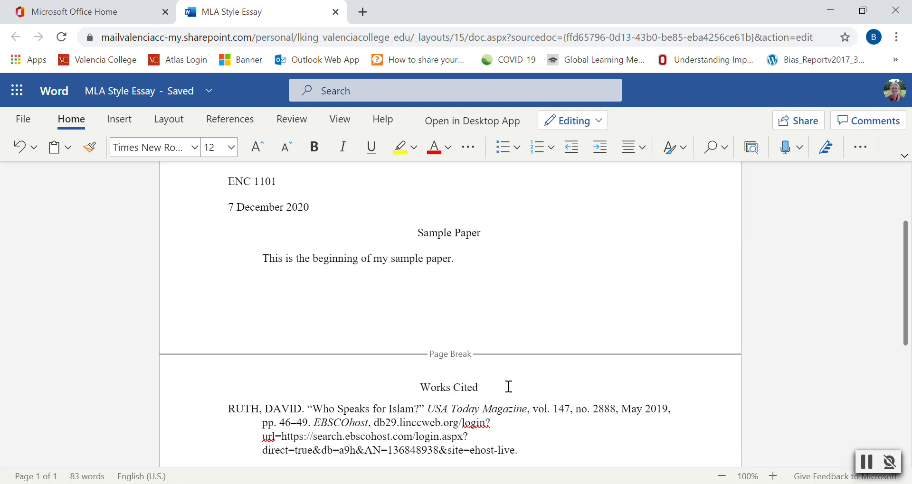
# Select all citation entries and set their paragraph spacing after to 0 pt
pyautogui.scroll(-3, 509, 387)
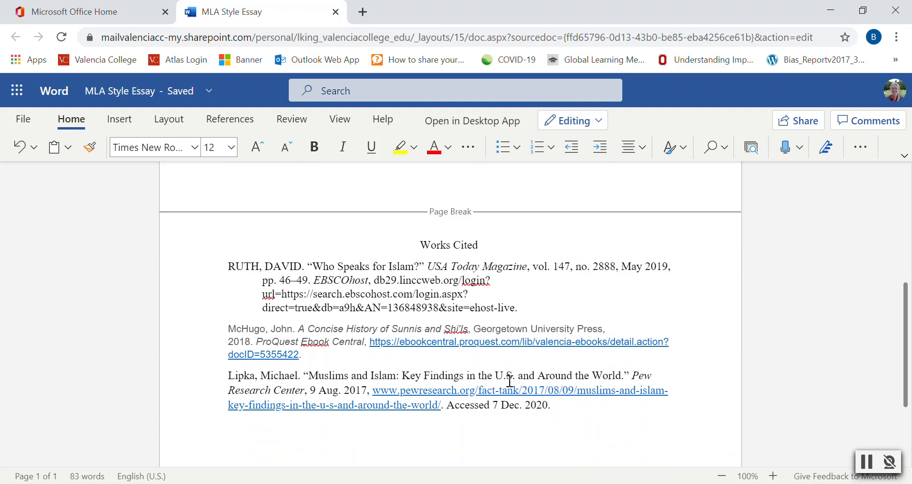
pyautogui.moveTo(562, 403); pyautogui.dragTo(217, 265)
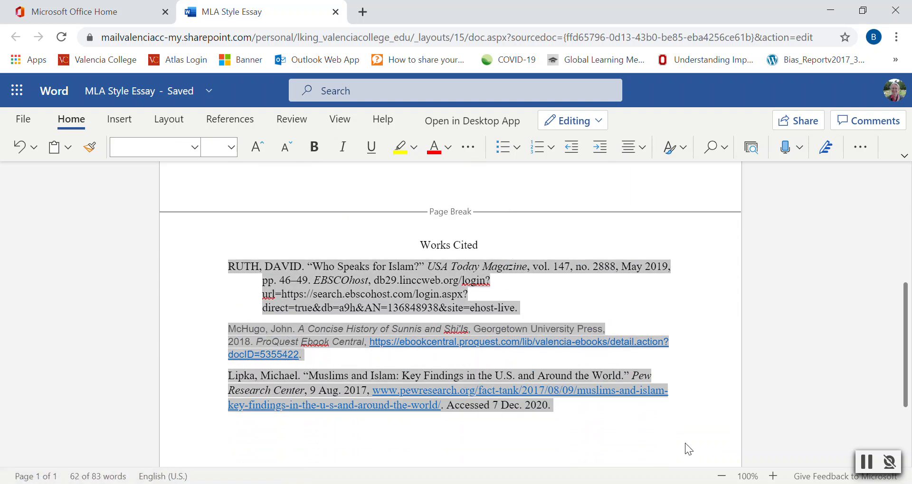
pyautogui.click(861, 147)
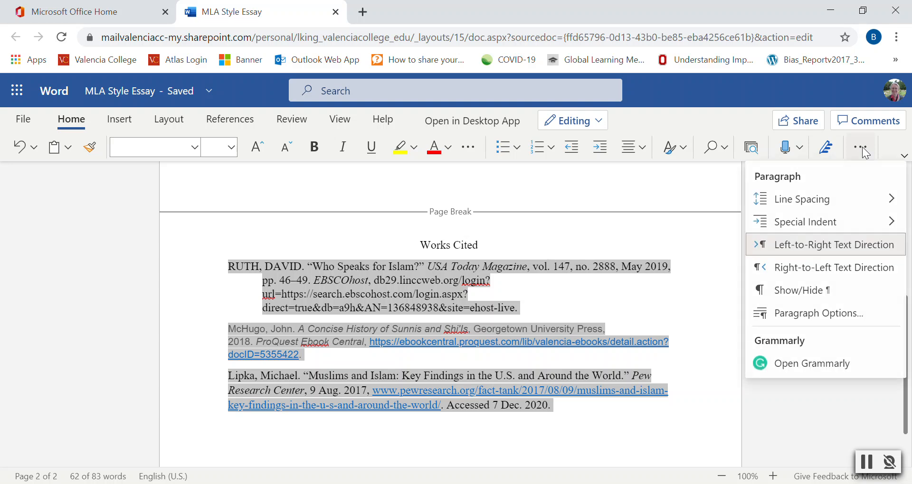
pyautogui.click(842, 314)
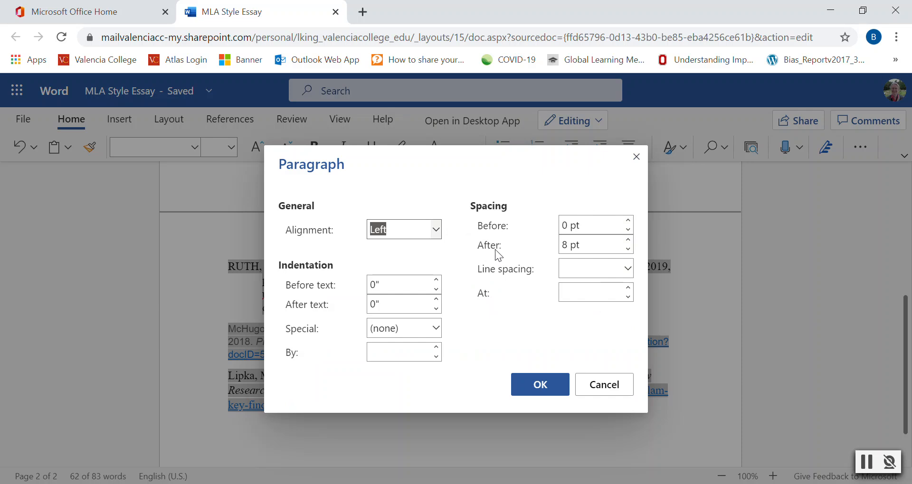
pyautogui.click(628, 250)
pyautogui.click(628, 249)
pyautogui.click(628, 249)
pyautogui.click(628, 250)
pyautogui.click(627, 250)
pyautogui.click(627, 250)
pyautogui.click(628, 250)
pyautogui.click(628, 250)
# Give the selected citations double line spacing and a hanging indent, and apply the paragraph settings
pyautogui.click(628, 266)
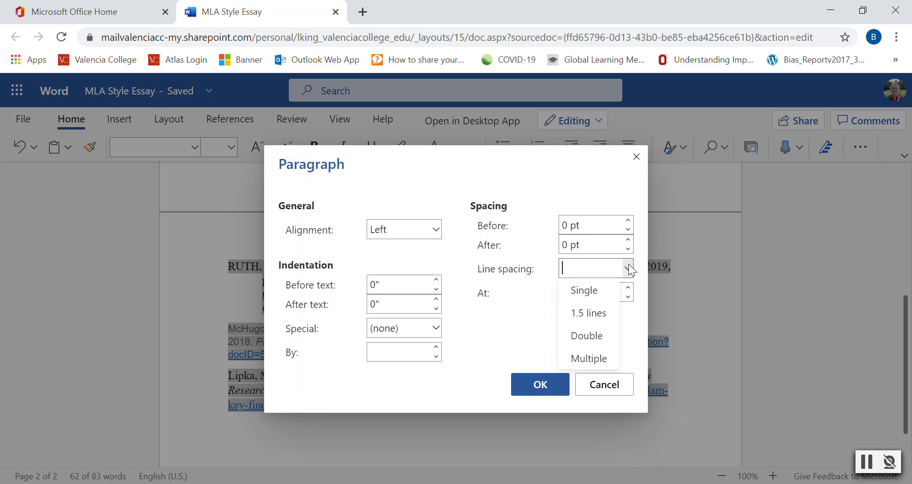
pyautogui.click(593, 335)
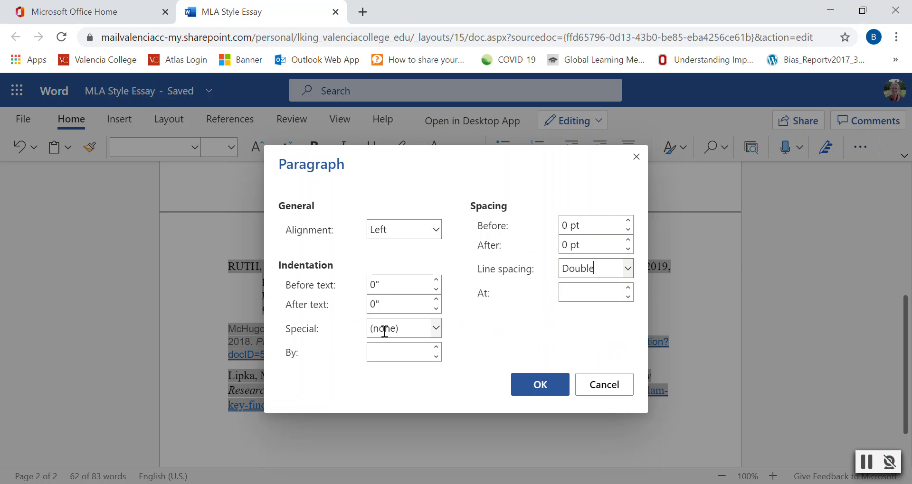
pyautogui.click(436, 328)
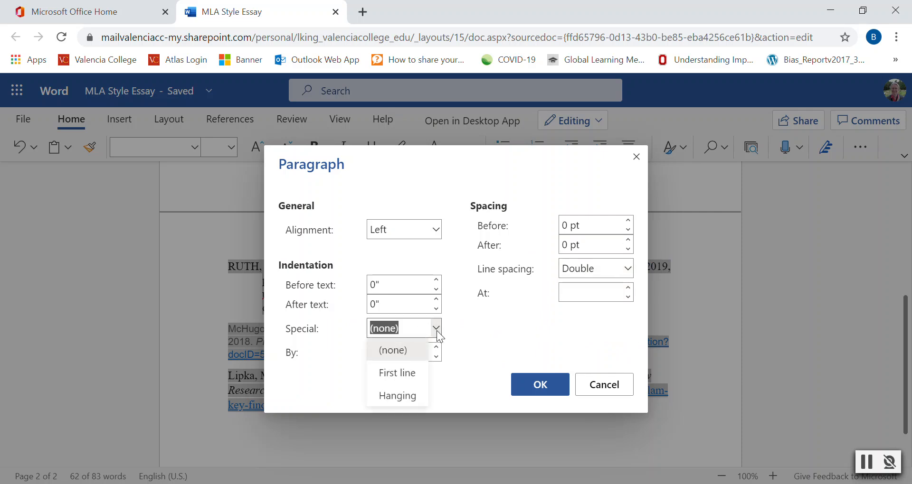
pyautogui.click(413, 398)
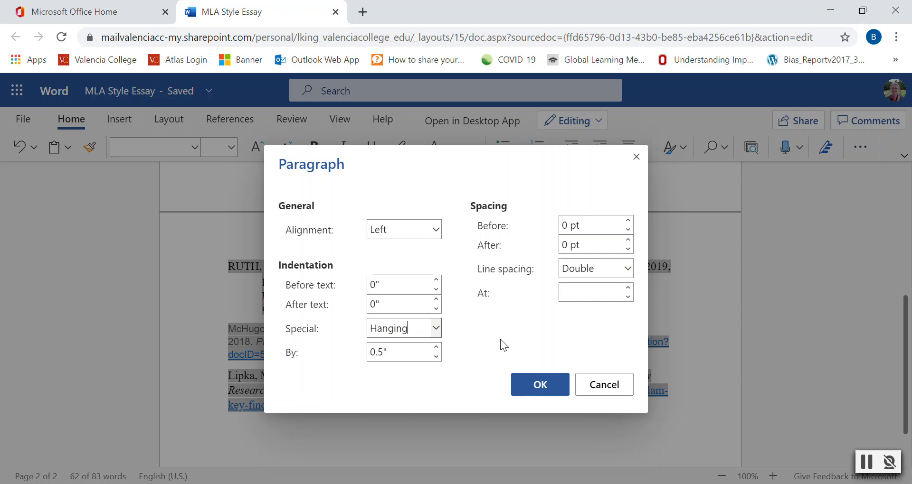
pyautogui.click(545, 389)
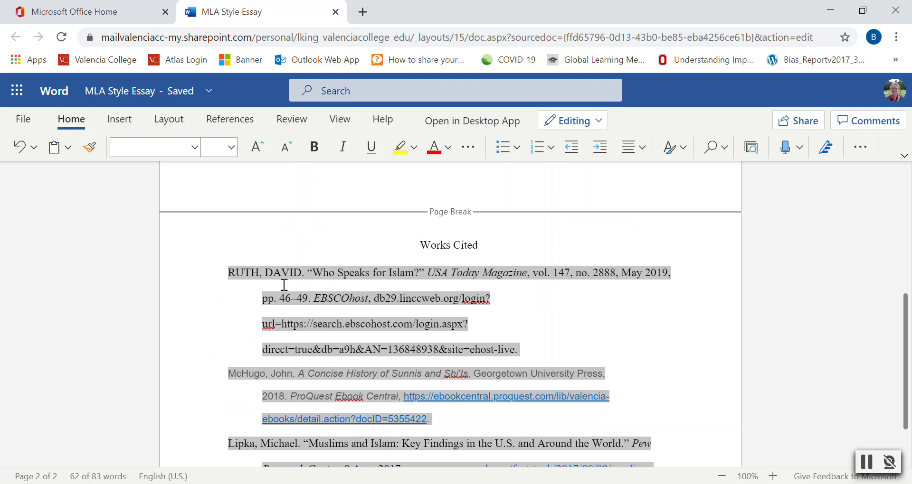
# Set the selected citations' font to Times New Roman at size 12
pyautogui.click(198, 149)
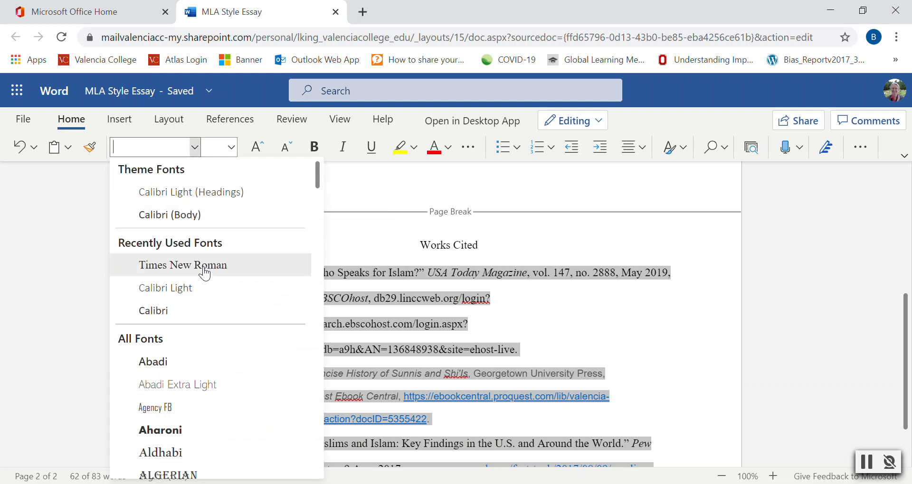
pyautogui.click(205, 274)
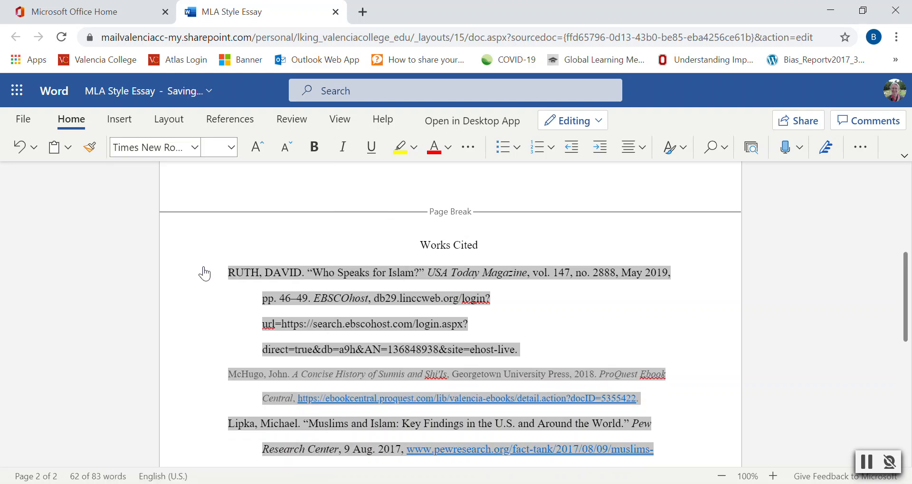
pyautogui.click(233, 145)
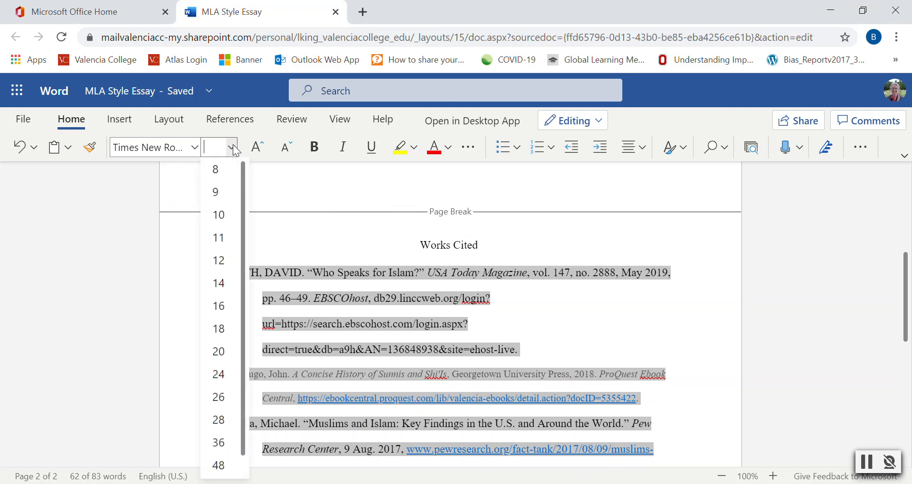
pyautogui.click(219, 261)
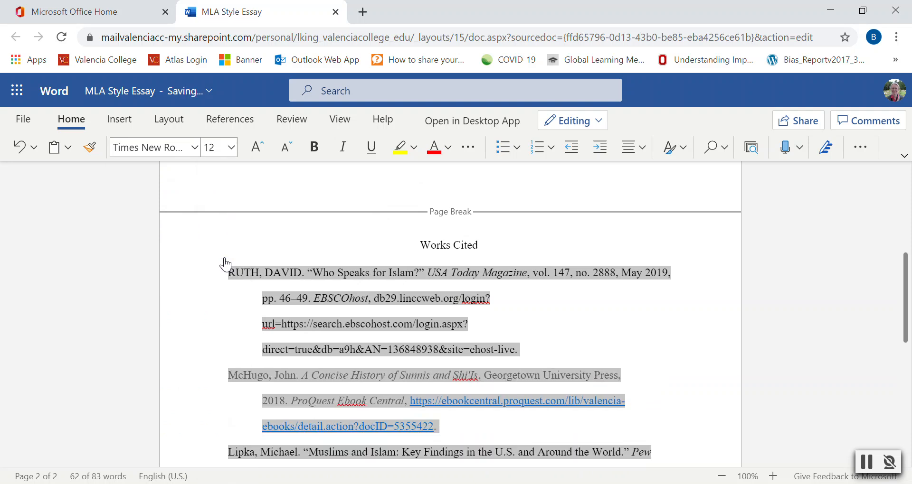
pyautogui.click(574, 323)
# Cut the Lipka entry from the end of the citation list
pyautogui.scroll(-3, 574, 323)
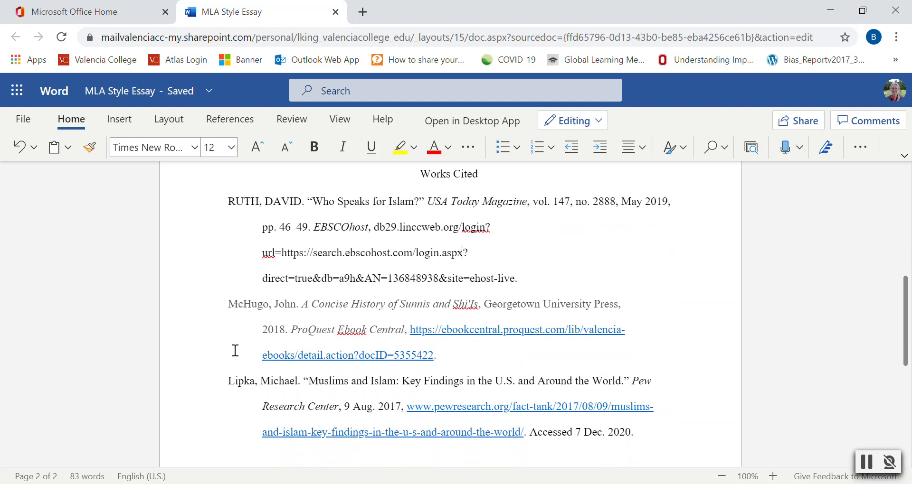
pyautogui.click(647, 434)
pyautogui.press('Return')
pyautogui.moveTo(556, 421); pyautogui.dragTo(221, 321)
pyautogui.hotkey('ctrl', 'c')
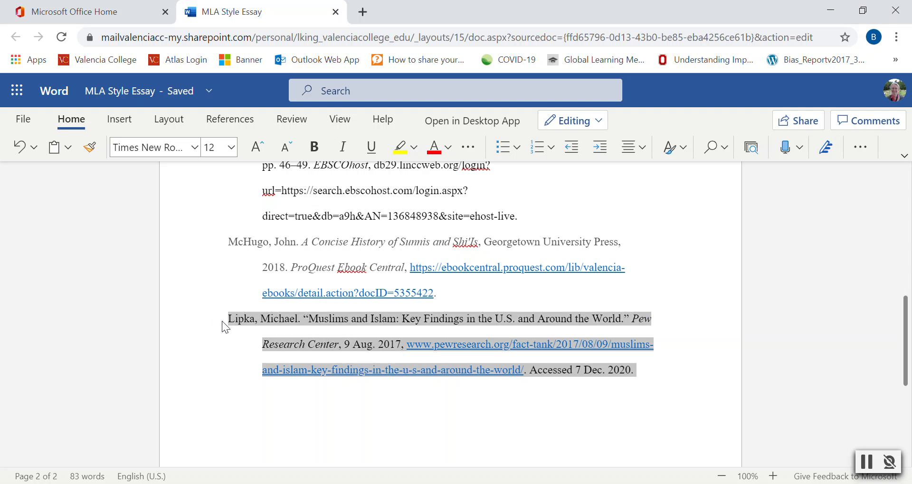
pyautogui.scroll(2, 682, 433)
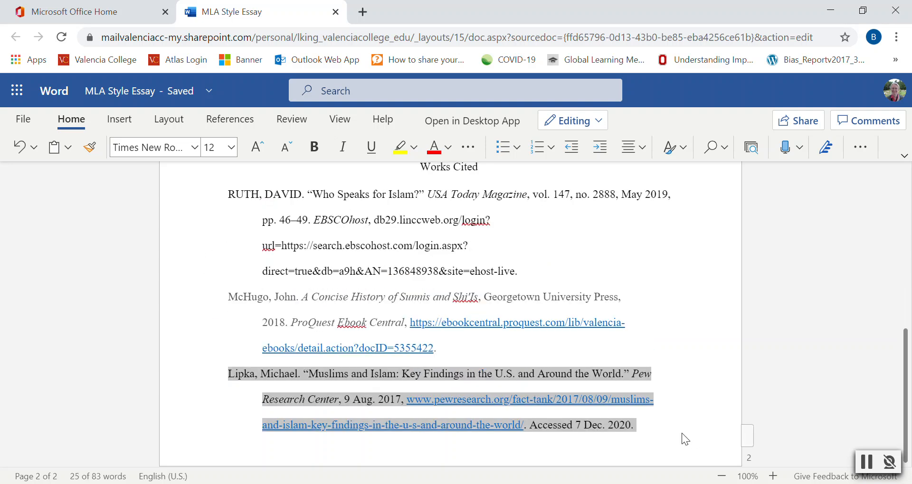
pyautogui.press('BackSpace')
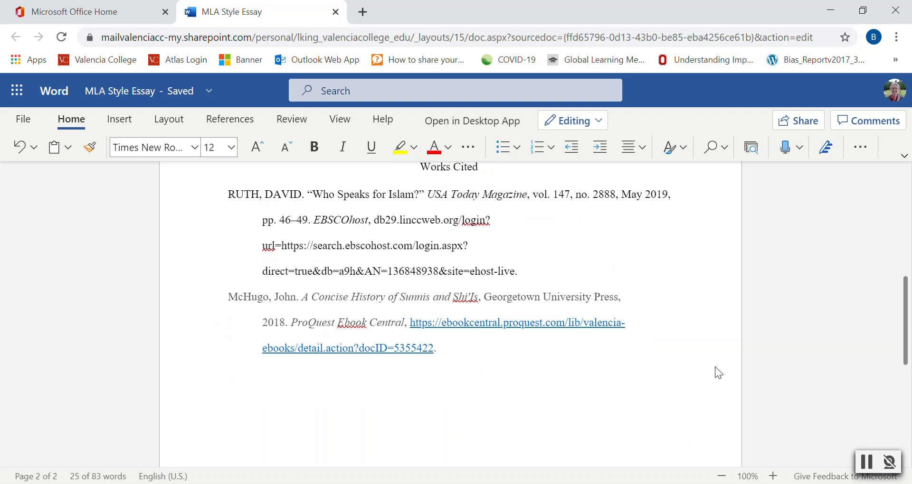
# Paste the Lipka entry on a new line directly beneath the Works Cited heading
pyautogui.scroll(5, 682, 371)
pyautogui.click(228, 337)
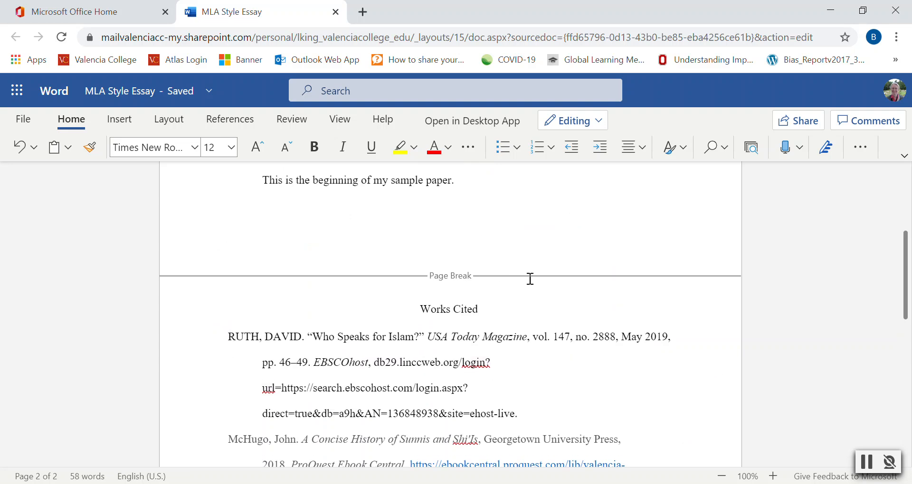
pyautogui.press('Return')
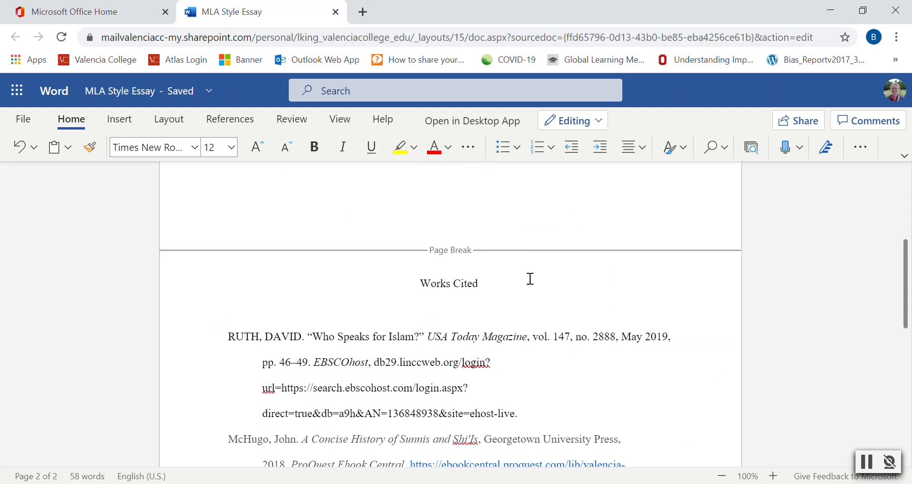
pyautogui.hotkey('ctrl', 'v')
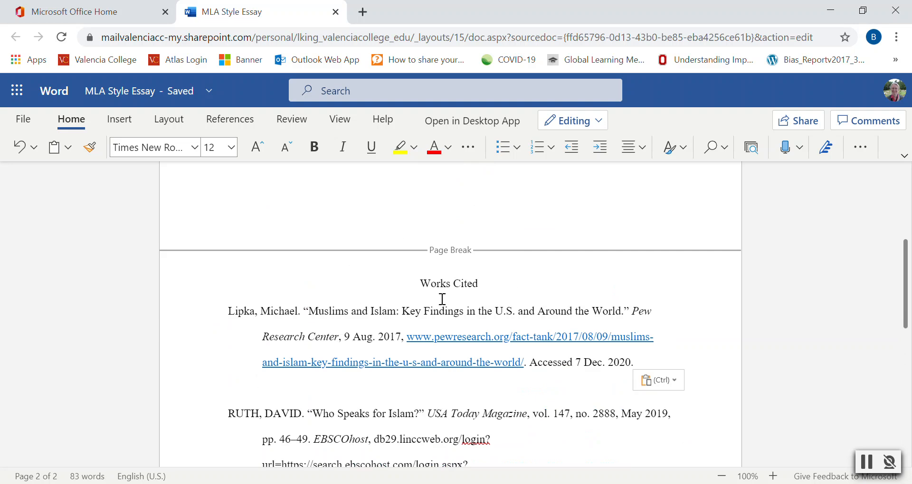
# Move the McHugo entry up so it follows the Lipka entry
pyautogui.scroll(-3, 421, 342)
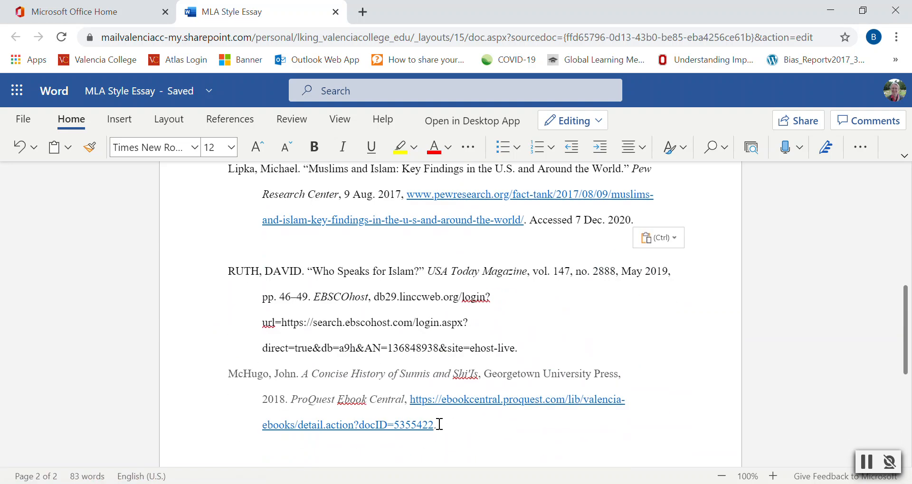
pyautogui.moveTo(444, 429); pyautogui.dragTo(215, 328)
pyautogui.hotkey('ctrl', 'c')
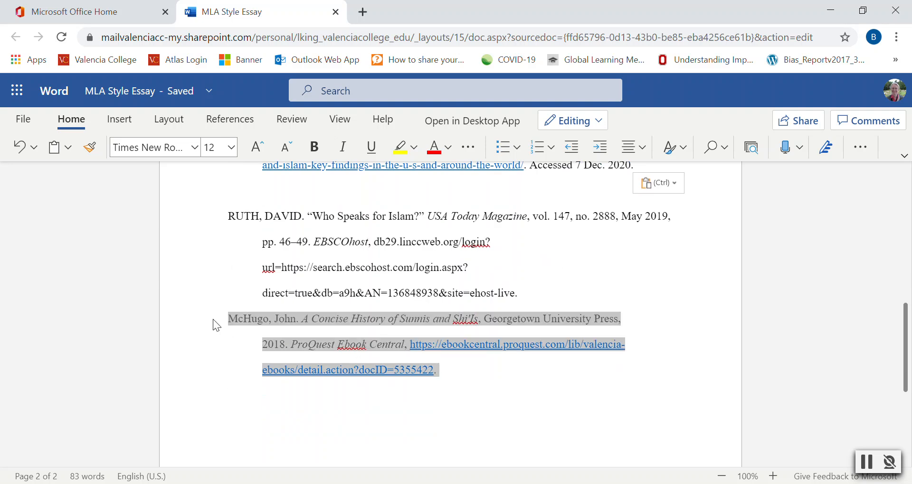
pyautogui.press('Delete')
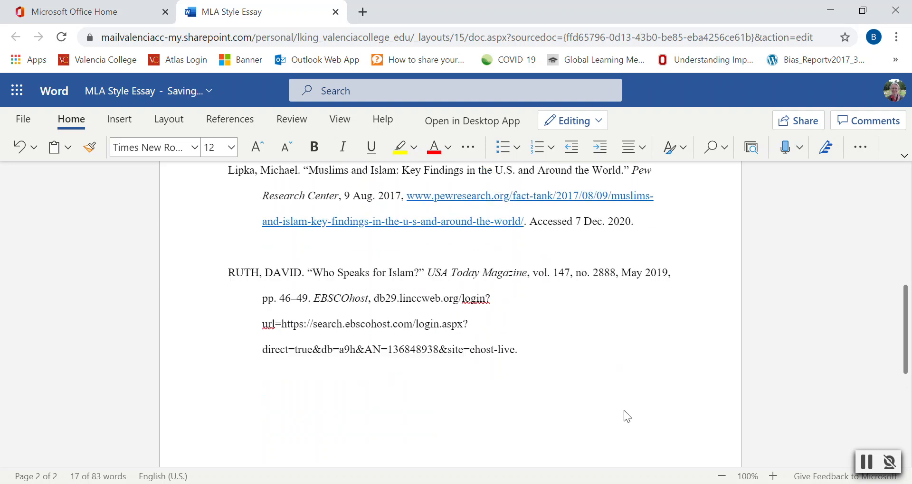
pyautogui.click(236, 334)
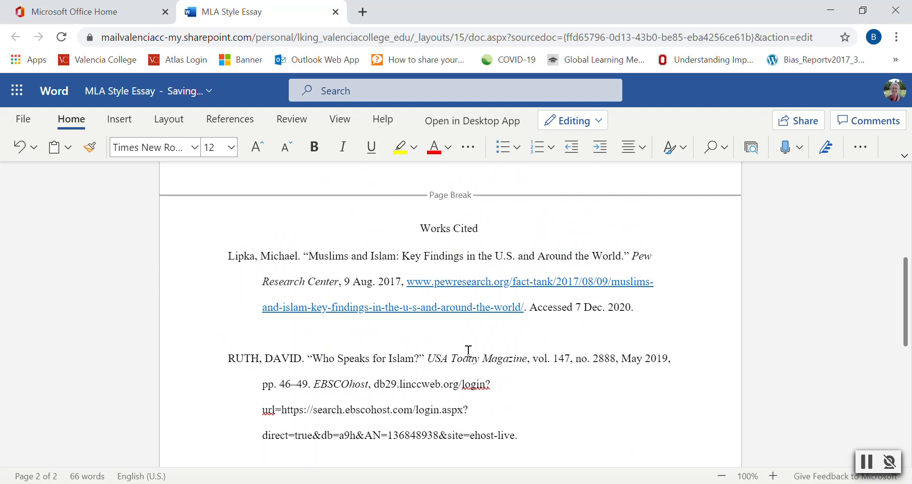
pyautogui.hotkey('ctrl', 'v')
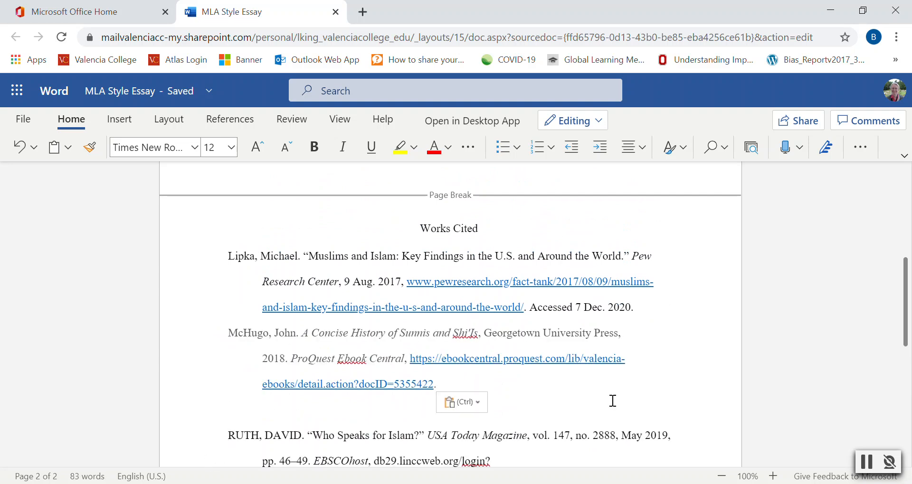
# Remove the empty line between the McHugo and Ruth entries
pyautogui.press('BackSpace')
pyautogui.press('BackSpace')
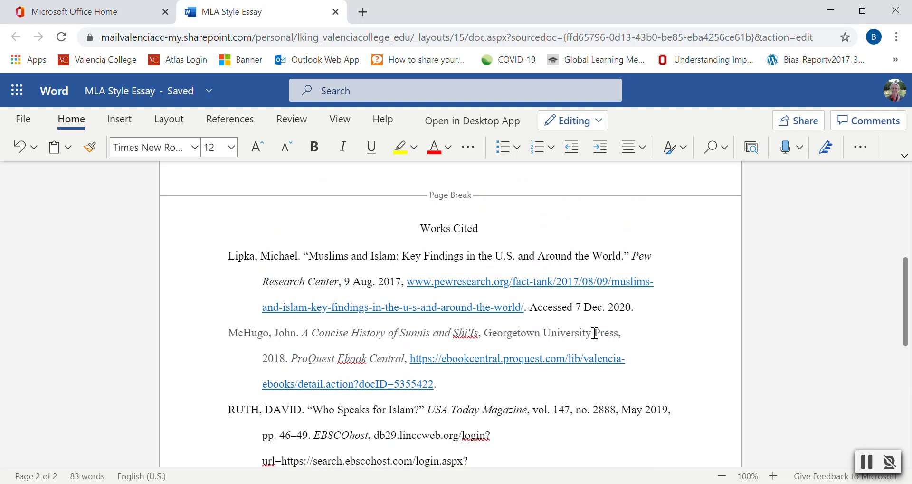
pyautogui.scroll(-3, 594, 334)
pyautogui.scroll(3, 594, 333)
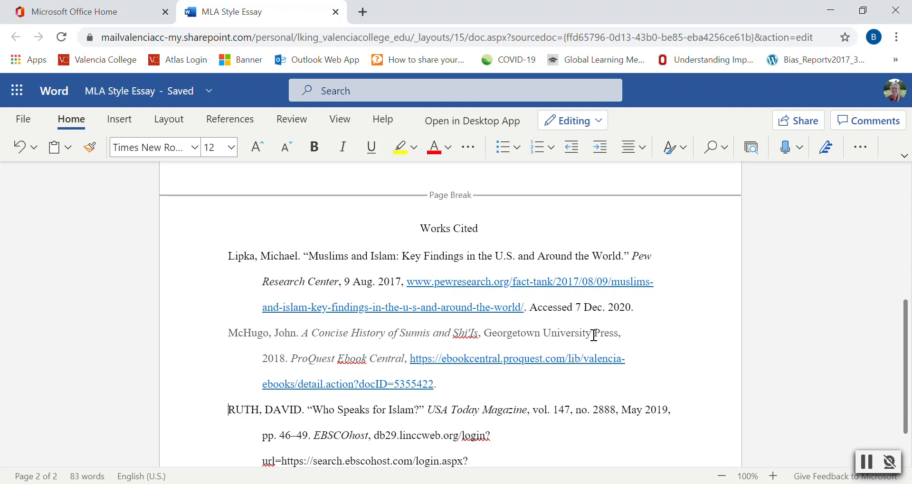
# Rewrite the author's name in the last entry in normal capitalization as Ruth, David
pyautogui.click(259, 412)
pyautogui.press('BackSpace')
pyautogui.press('BackSpace')
pyautogui.press('BackSpace')
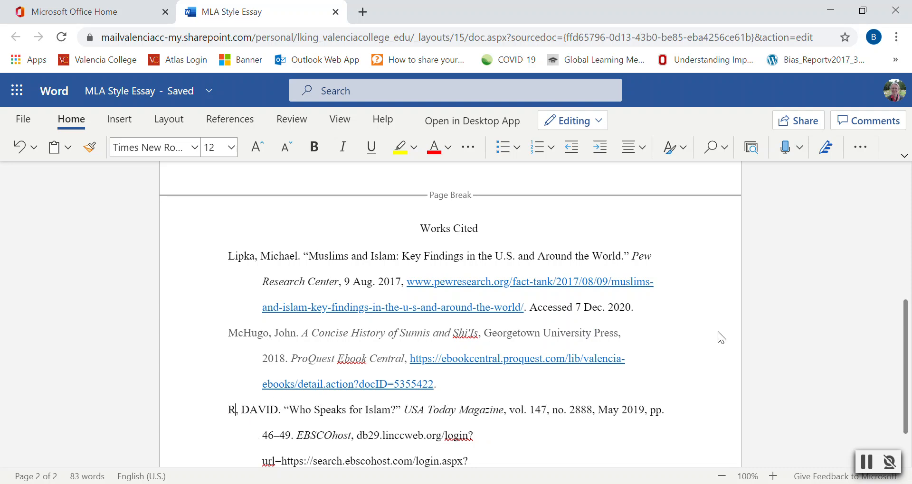
pyautogui.write('uth')
pyautogui.click(290, 409)
pyautogui.press('BackSpace')
pyautogui.press('BackSpace')
pyautogui.press('BackSpace')
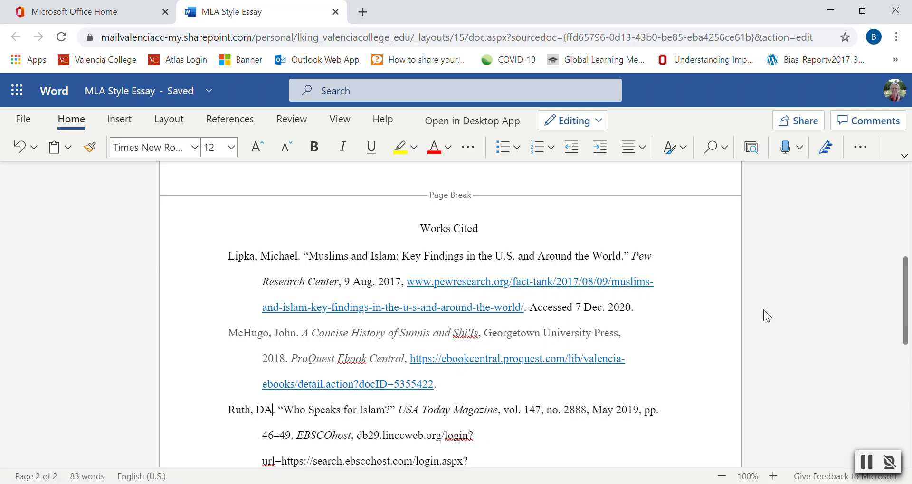
pyautogui.press('BackSpace')
pyautogui.write('avid')
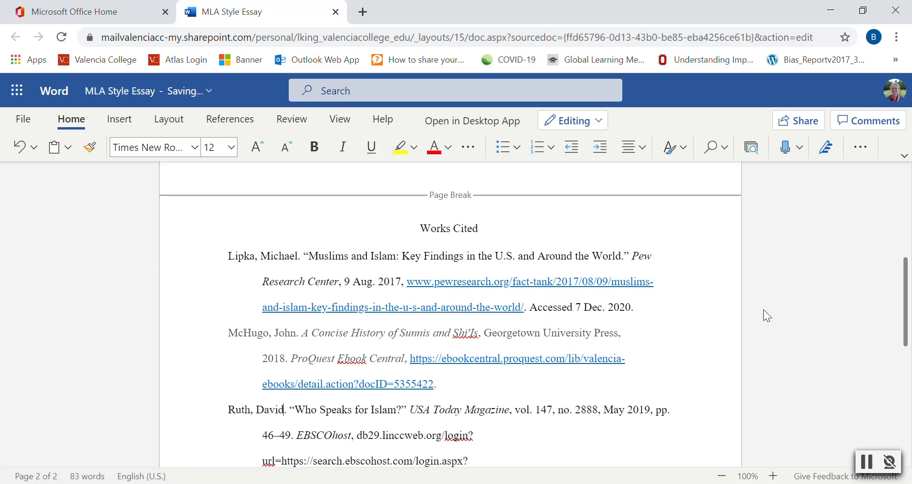